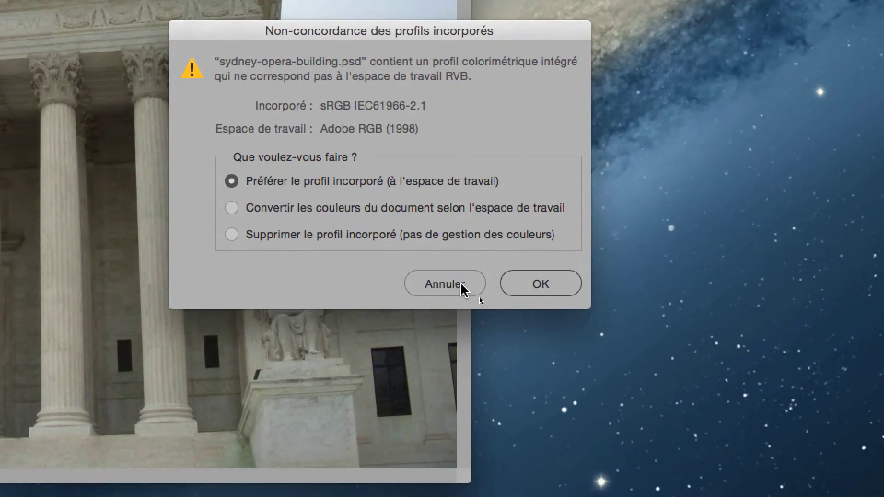
# - Cancel opening sydney-opera-building.psd at the profile mismatch prompt and close Supreme_Court.psd
pyautogui.click(437, 301)
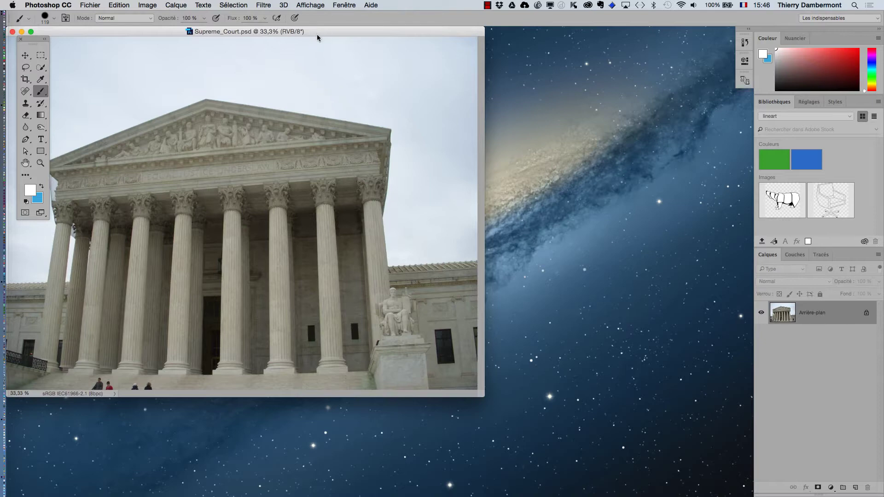
pyautogui.moveTo(317, 38); pyautogui.dragTo(543, 78)
pyautogui.click(238, 73)
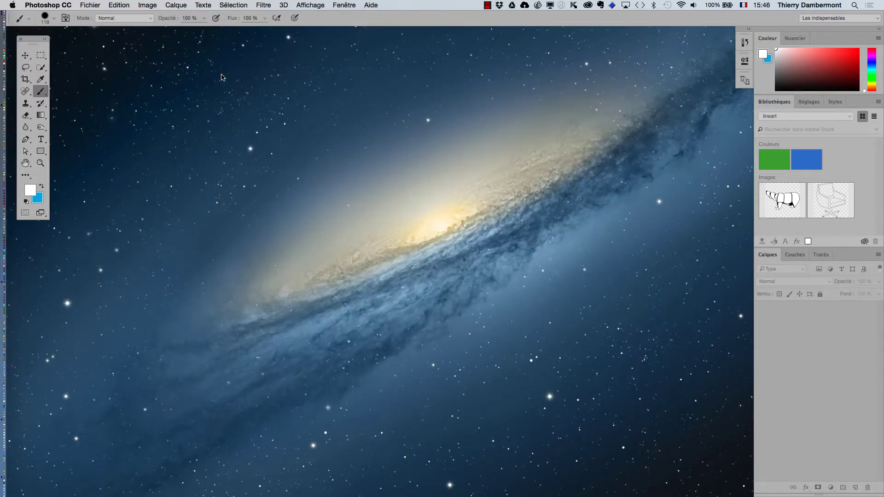
# - Turn off "Choix à l'ouverture" for profile mismatches in the colour settings, keeping the RGB policy on "Conserver les profils incorporés"
pyautogui.click(126, 5)
pyautogui.click(173, 312)
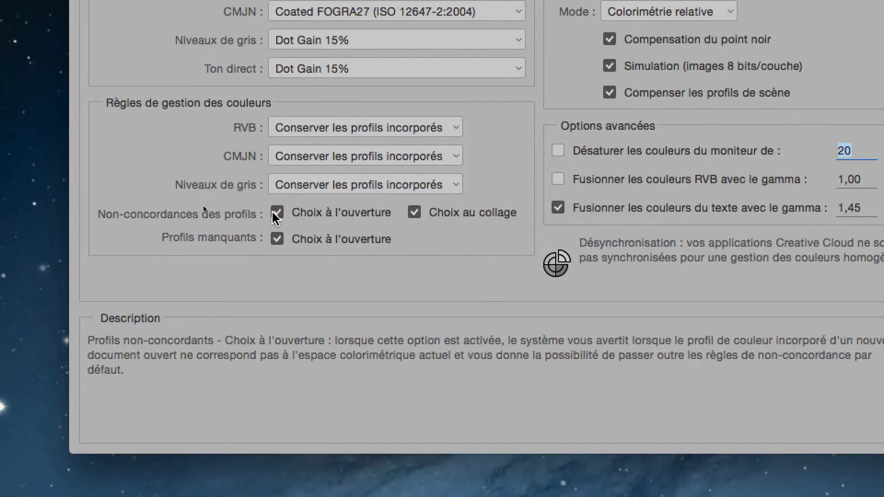
pyautogui.click(276, 213)
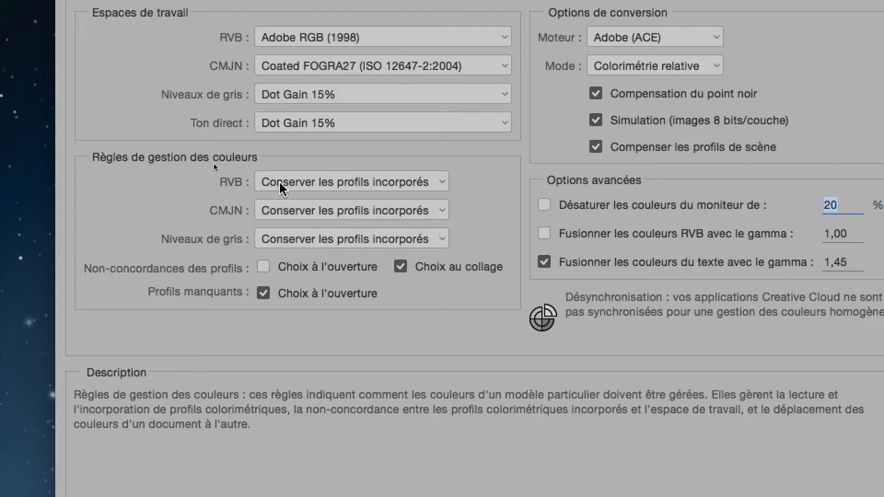
pyautogui.click(294, 129)
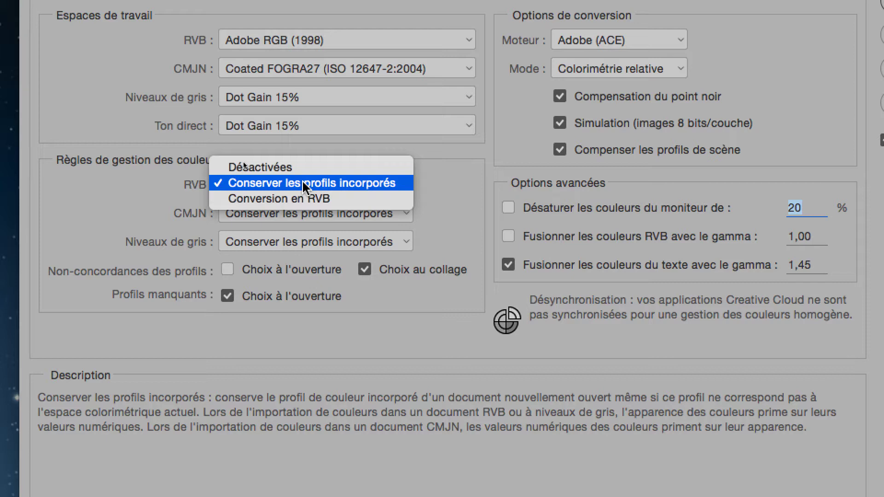
pyautogui.click(303, 183)
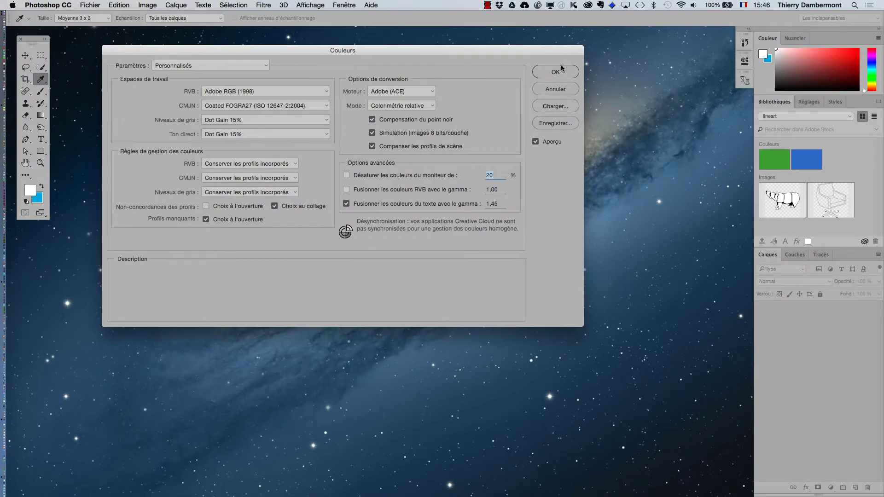
pyautogui.click(559, 69)
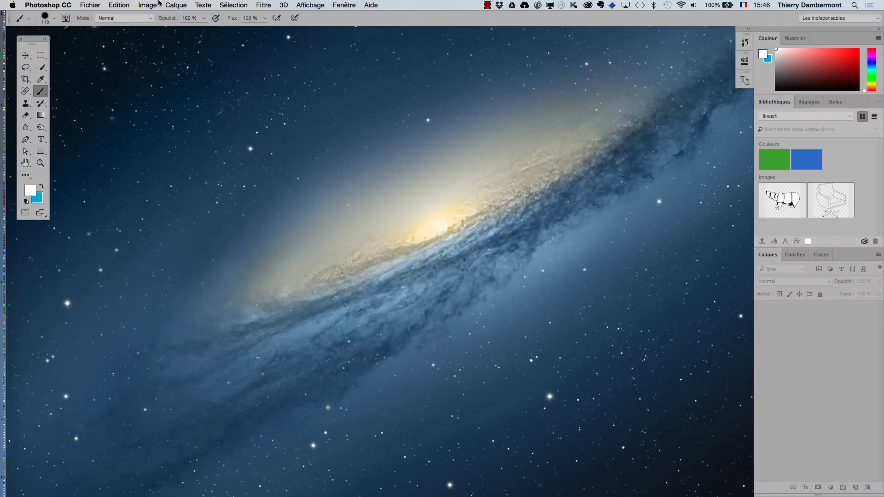
# - Open all the files in the PSD folder, from Supreme_Court.psd to 2013-08-18 11.55.40.psd, and reposition the document window
pyautogui.click(91, 5)
pyautogui.click(93, 27)
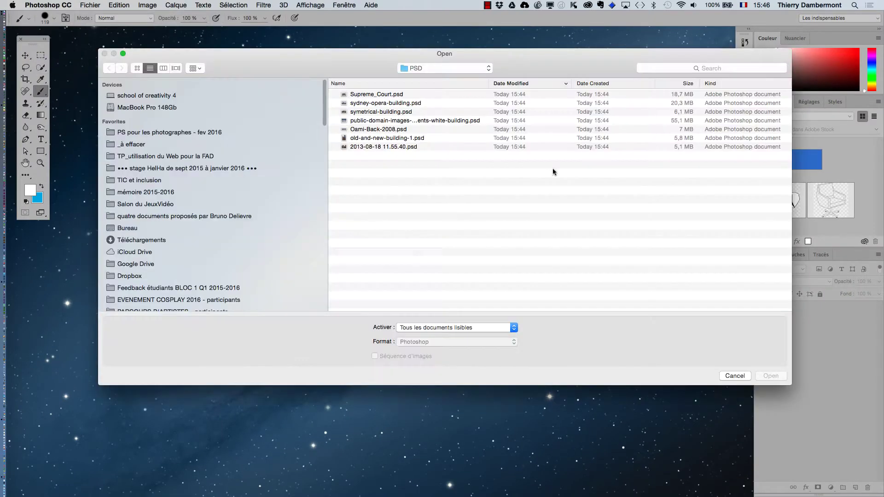
pyautogui.click(383, 95)
pyautogui.keyDown('shift'); pyautogui.click(396, 147); pyautogui.keyUp('shift')
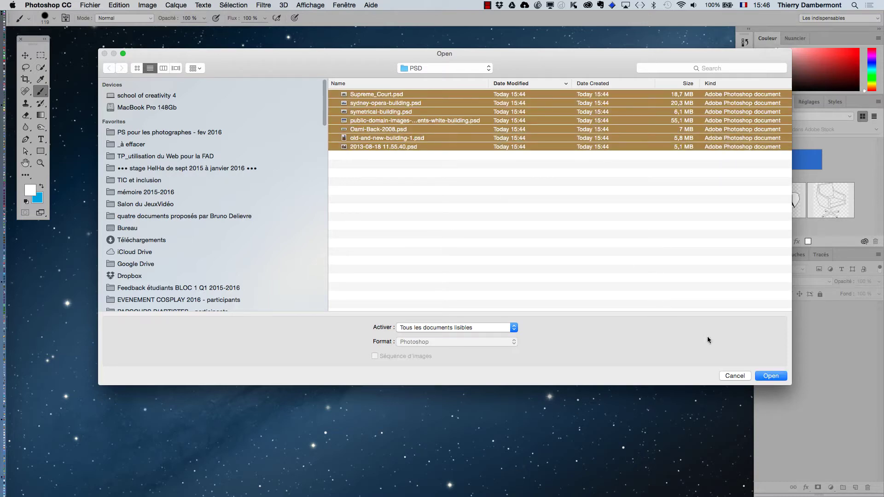
pyautogui.click(772, 375)
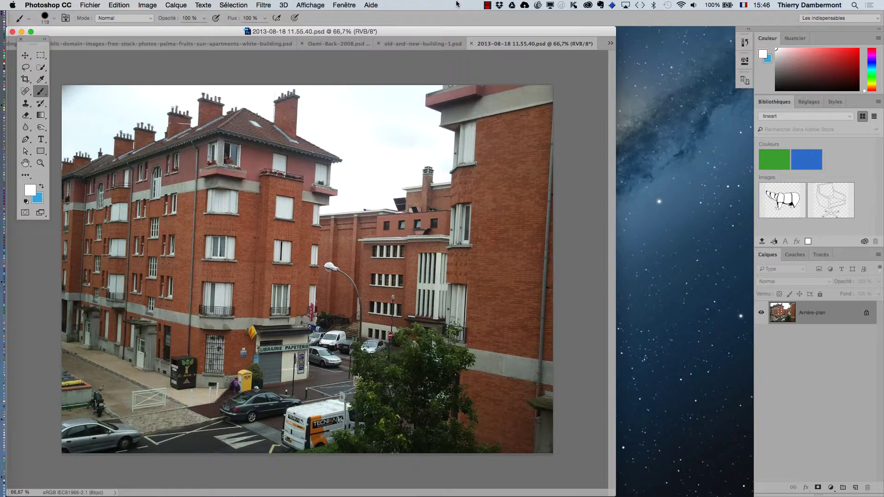
pyautogui.moveTo(470, 31); pyautogui.dragTo(519, 33)
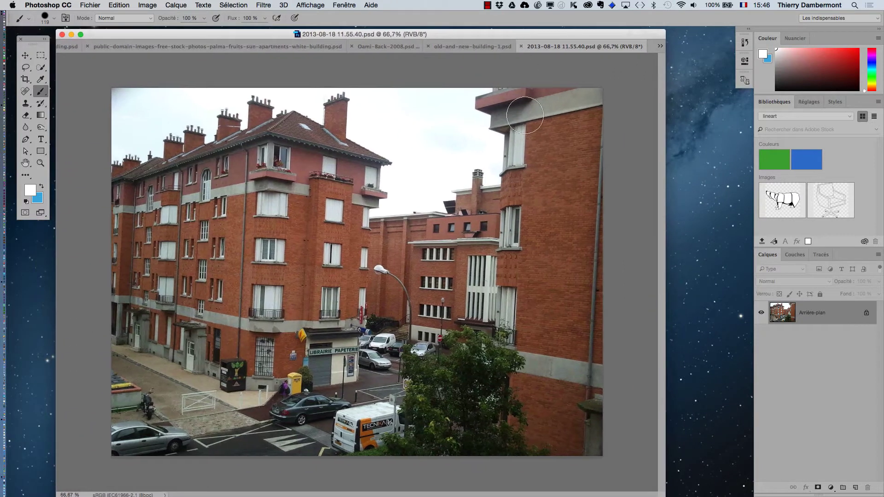
# - Review the RGB management policy and profile mismatch options in the colour settings and close them without saving
pyautogui.click(120, 5)
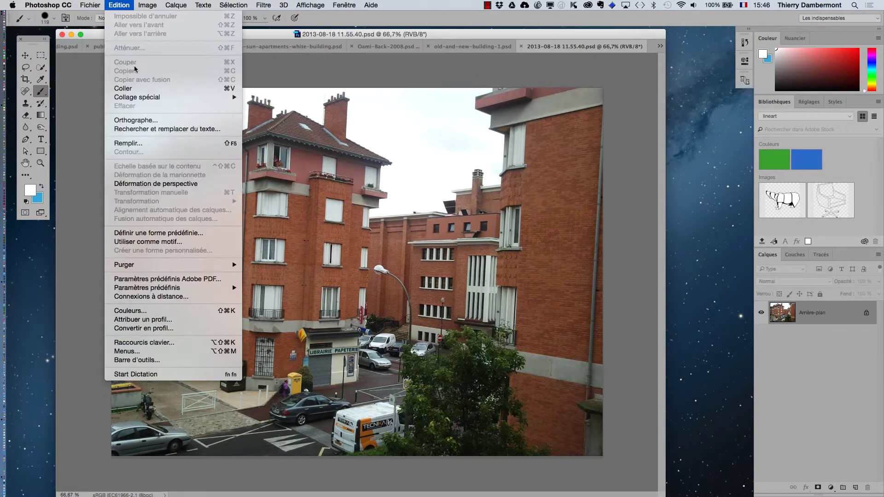
pyautogui.click(177, 311)
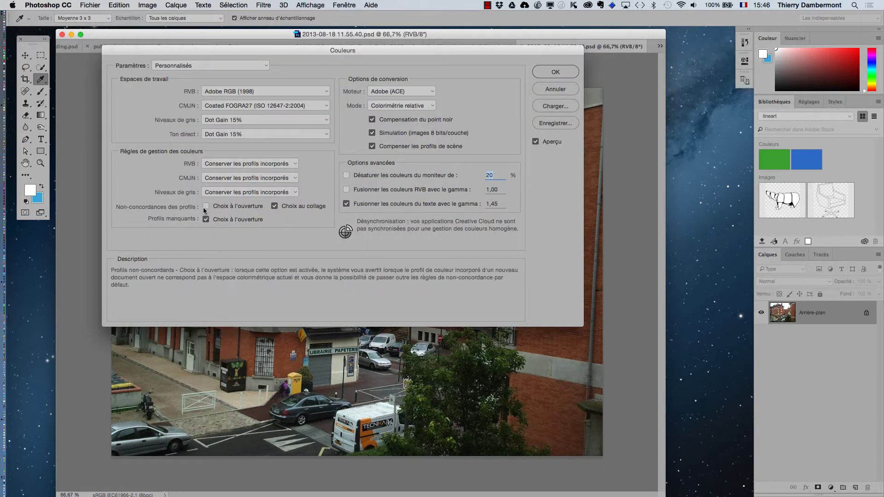
pyautogui.press('alt+super+8')
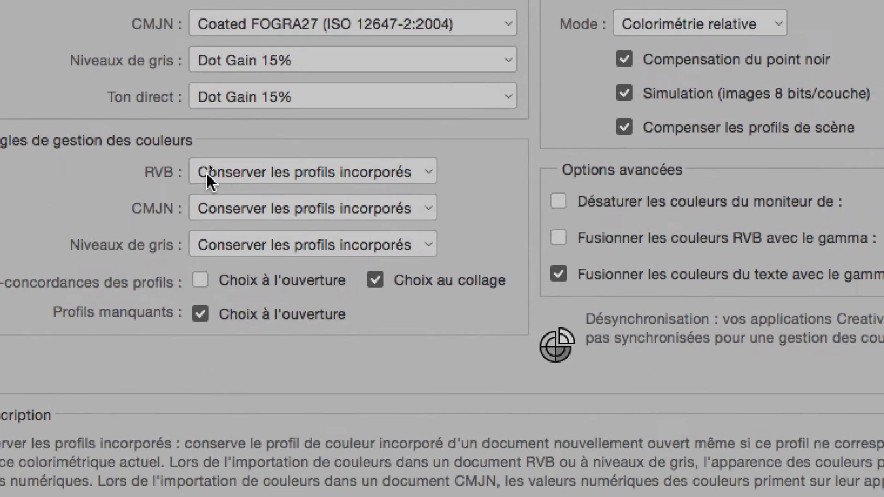
pyautogui.click(223, 97)
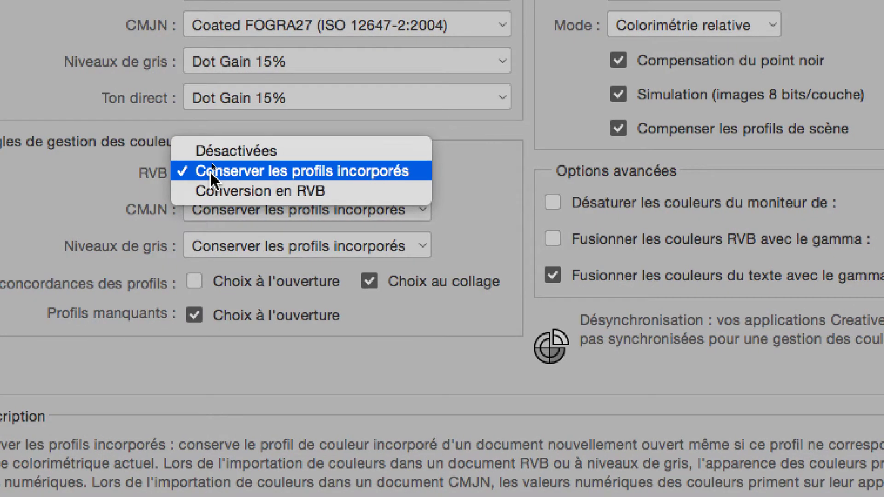
pyautogui.click(211, 168)
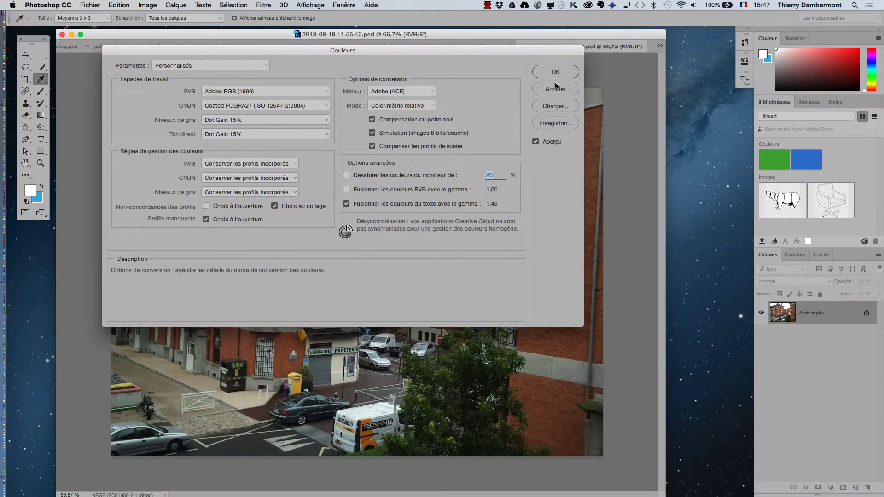
pyautogui.click(555, 88)
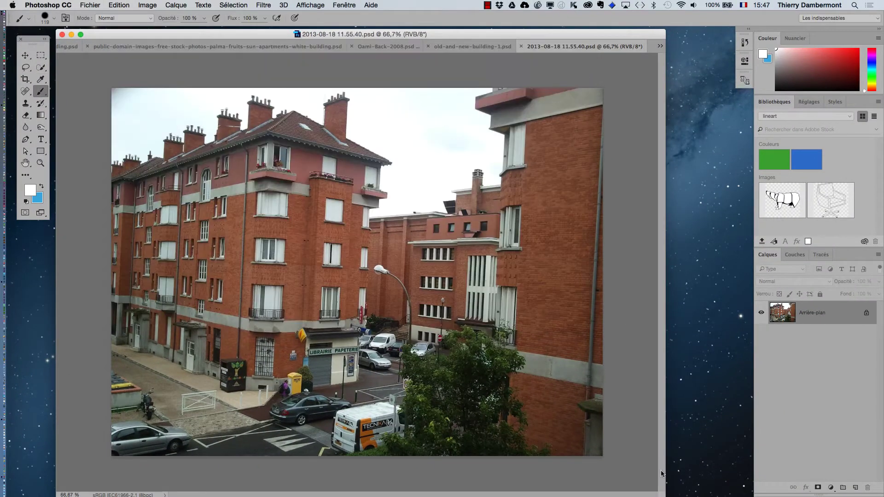
# - Display the brick building photo in full-screen mode with the menu bar and show the grid over it
pyautogui.press('f')
pyautogui.moveTo(369, 302)
pyautogui.mouseDown()
pyautogui.moveTo(395, 295)
pyautogui.moveTo(429, 308)
pyautogui.mouseUp()
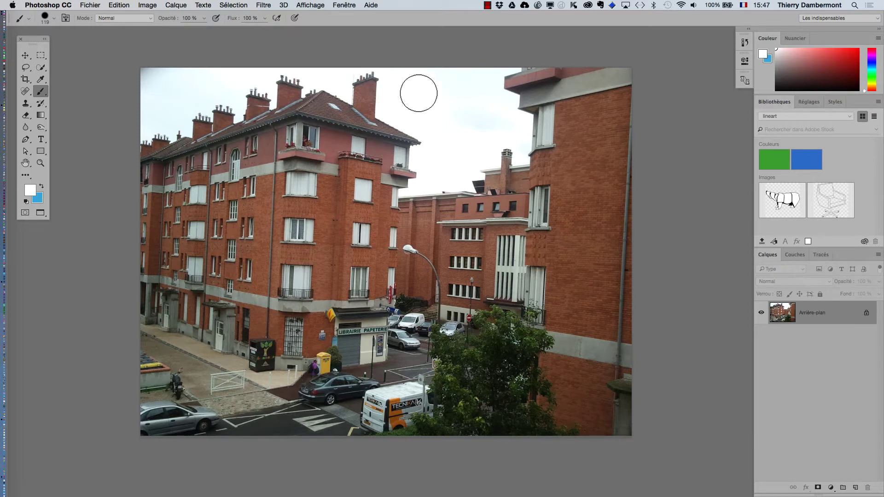
pyautogui.click(316, 5)
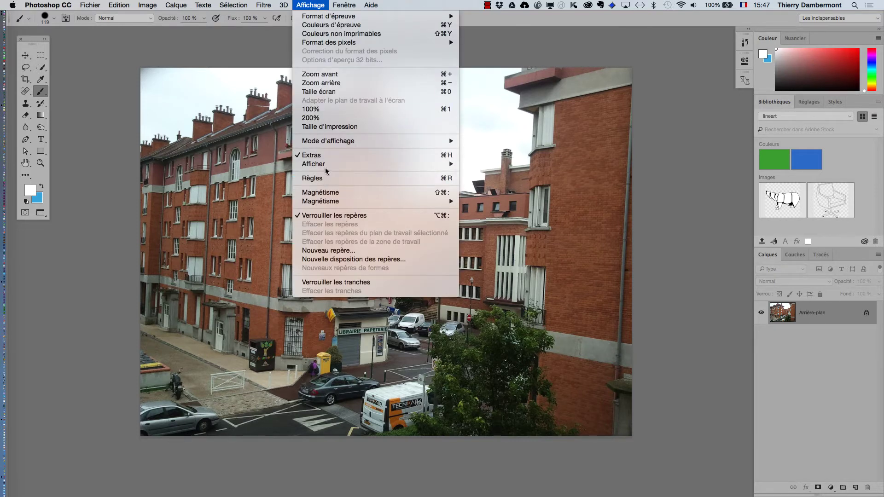
pyautogui.moveTo(327, 166)
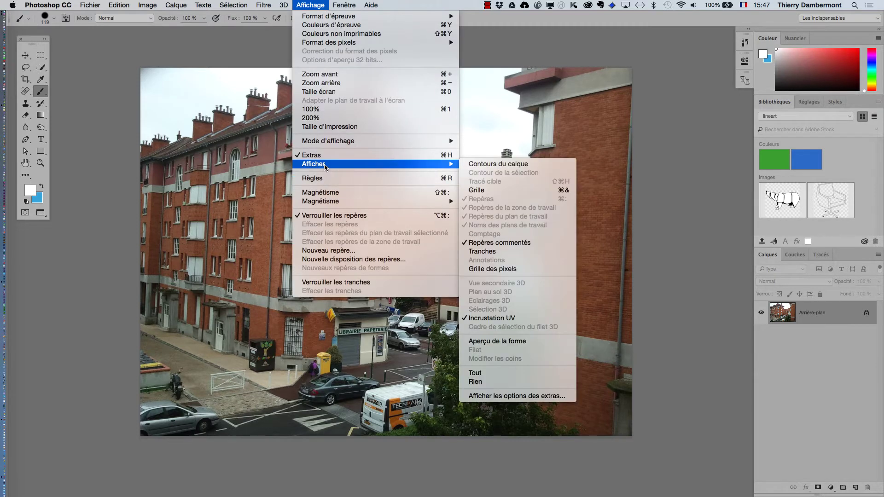
pyautogui.click(501, 193)
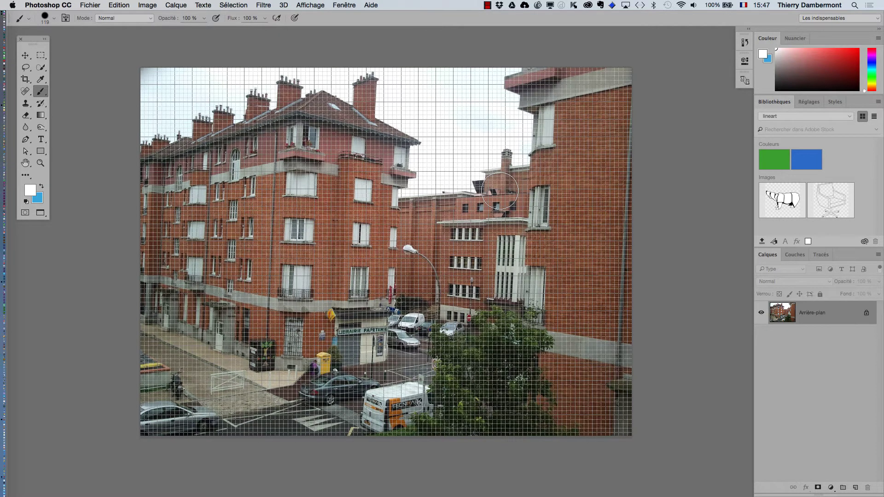
# - Examine the grid's density over the building facades at closer and wider zoom levels
pyautogui.scroll(3, 451, 228)
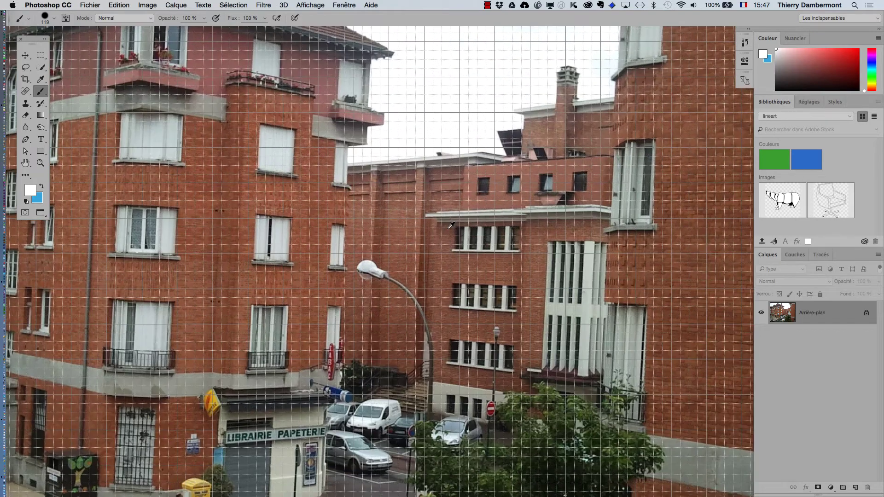
pyautogui.scroll(2, 450, 225)
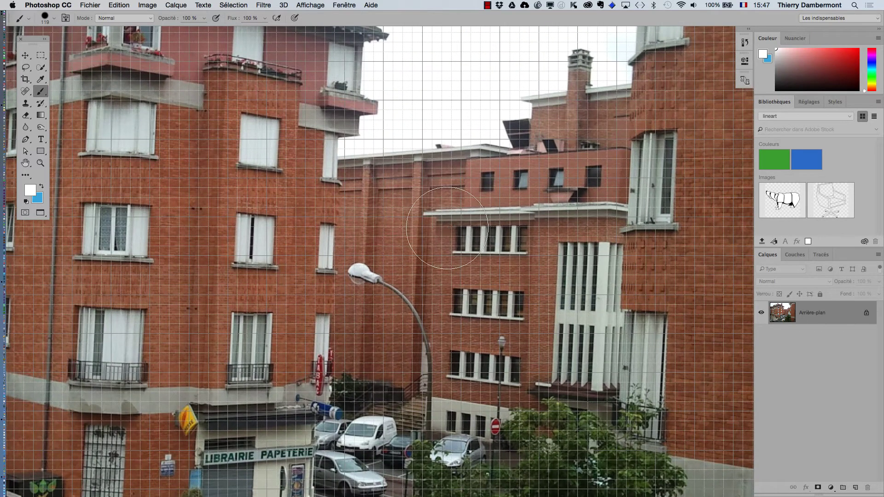
pyautogui.scroll(-5, 449, 225)
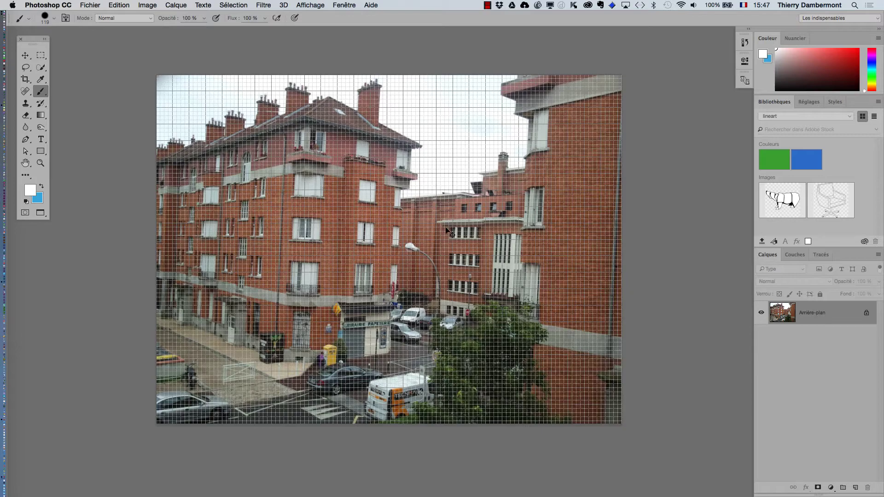
pyautogui.scroll(1, 456, 242)
pyautogui.scroll(1, 456, 239)
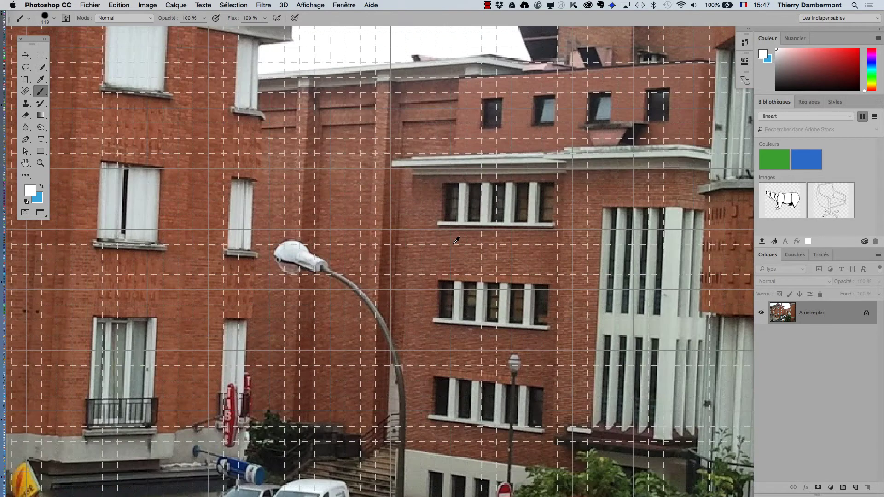
pyautogui.scroll(-4, 457, 240)
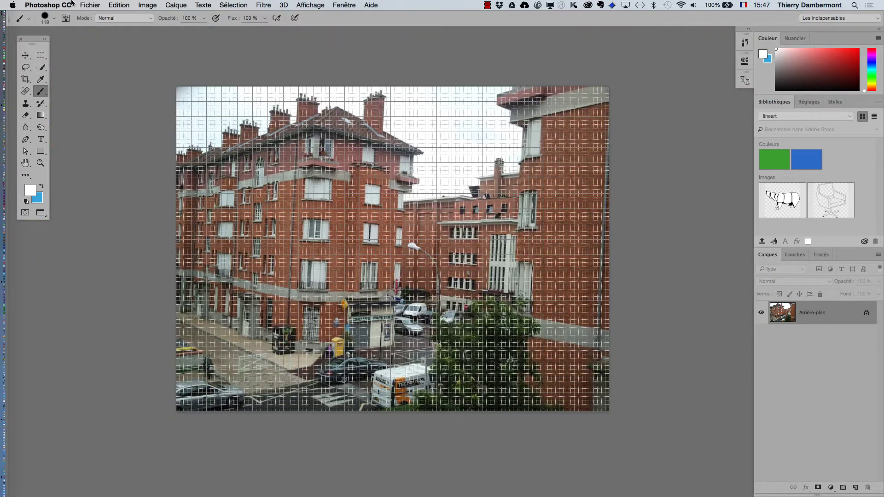
# - Set the grid's subdivisions to 1 in the guides, grid and slices preferences
pyautogui.click(71, 4)
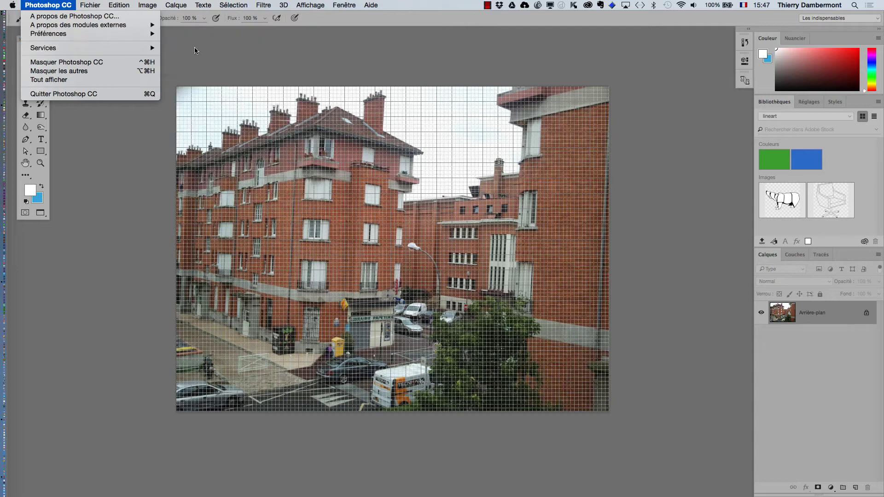
pyautogui.moveTo(139, 35)
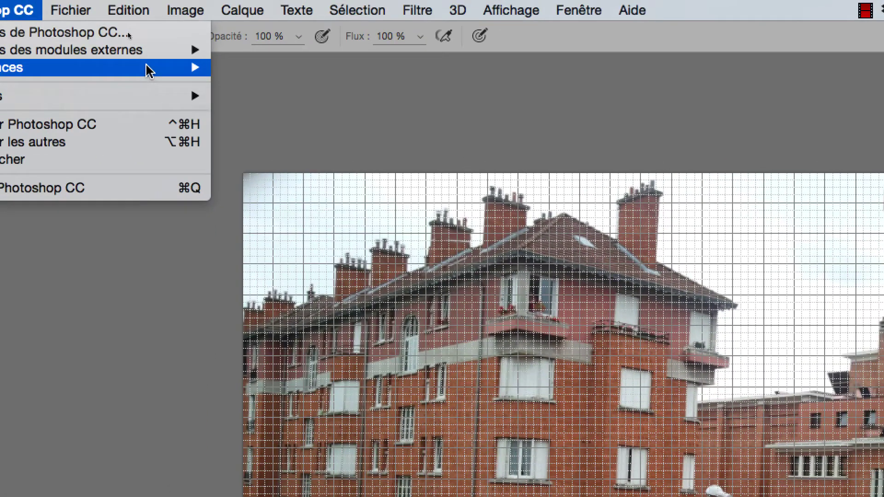
pyautogui.moveTo(150, 72)
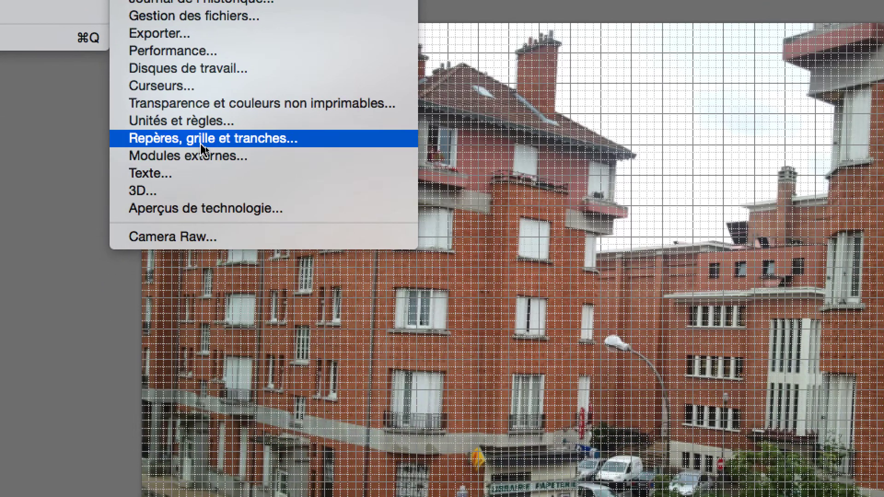
pyautogui.click(201, 143)
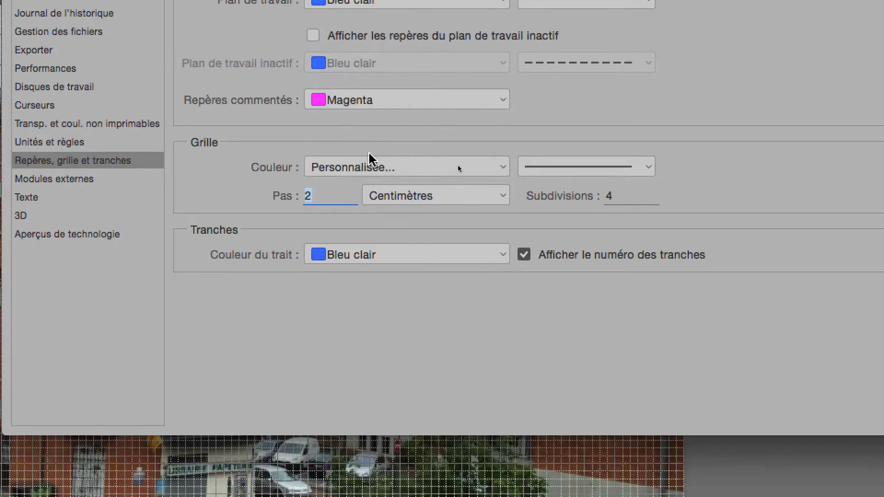
pyautogui.click(340, 172)
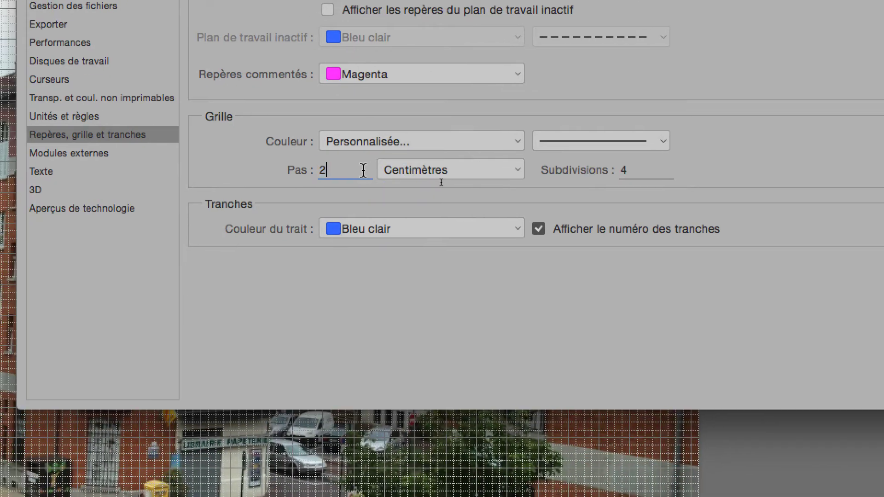
pyautogui.moveTo(343, 171); pyautogui.dragTo(302, 174)
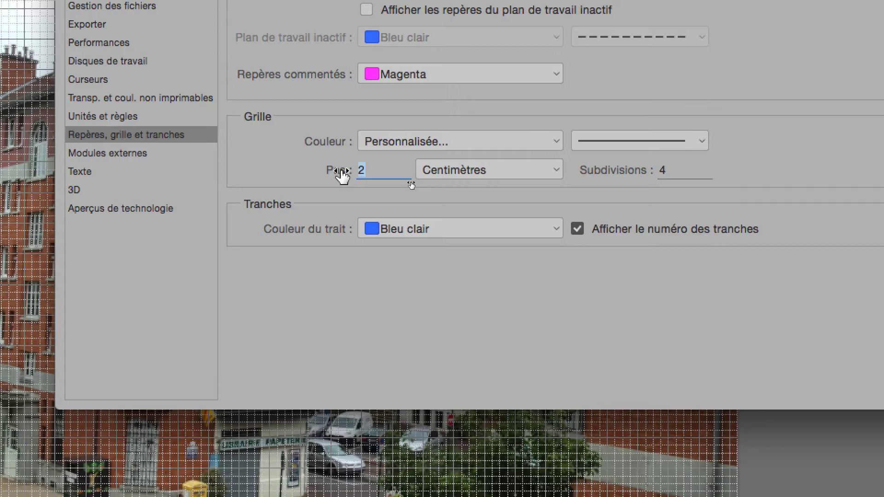
pyautogui.moveTo(602, 171); pyautogui.dragTo(583, 178)
pyautogui.write('1')
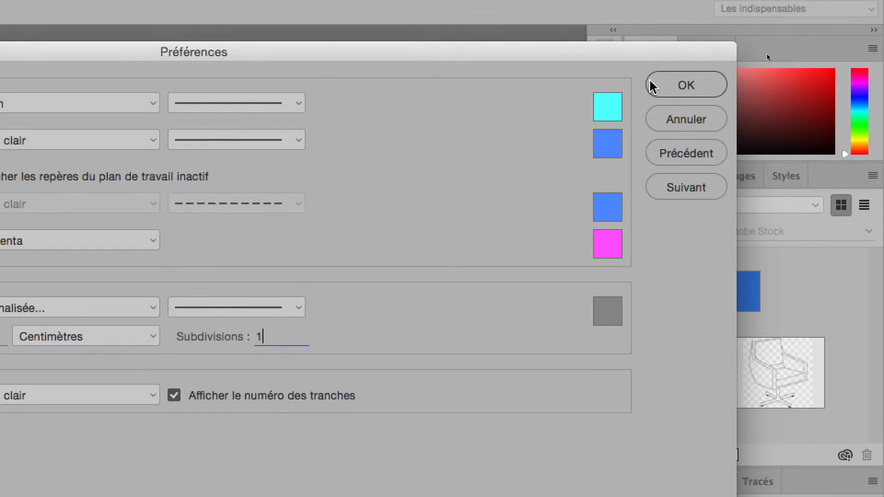
pyautogui.click(650, 83)
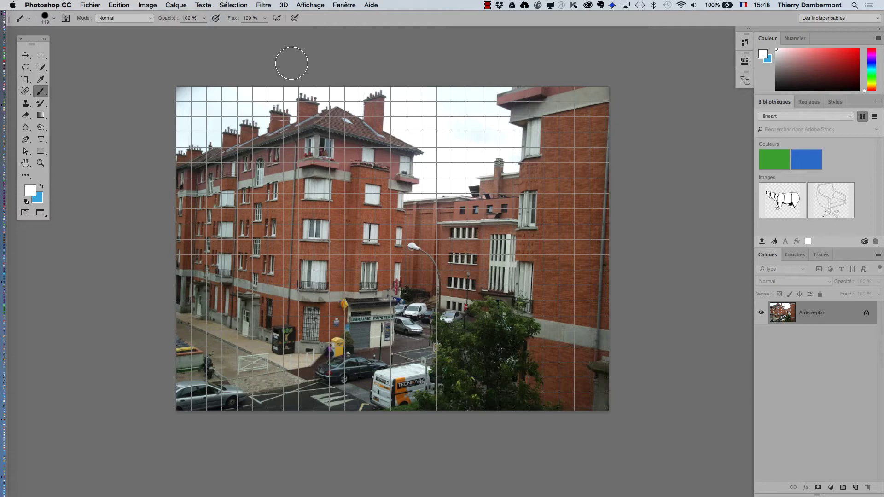
# - Switch to the open sydney-opera-building.psd image
pyautogui.hotkey('ctrl', 'Tab')
pyautogui.hotkey('ctrl', 'Tab')
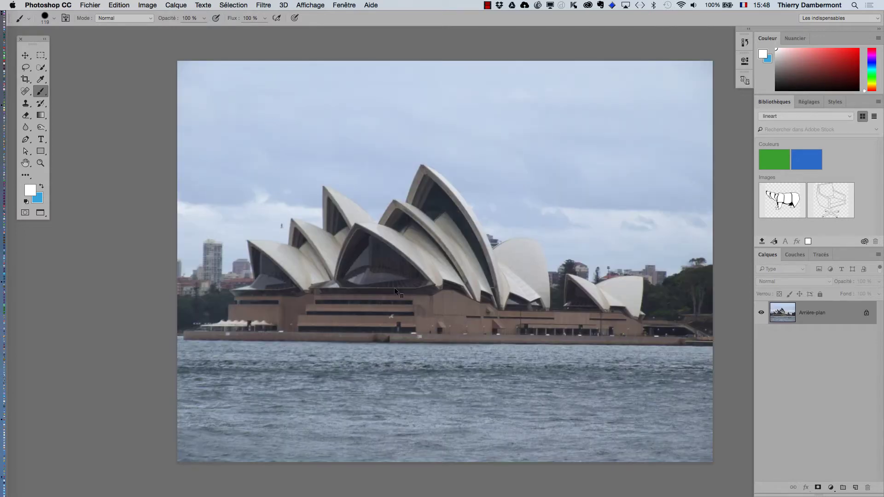
# - Look through the open building photos and return to the brick building photo with the grid overlay
pyautogui.hotkey('ctrl', 'Tab')
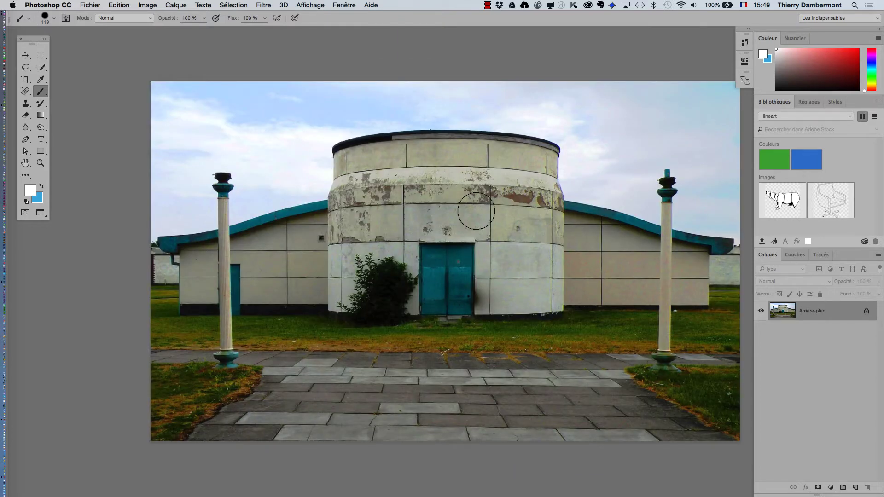
pyautogui.hotkey('ctrl', 'Tab')
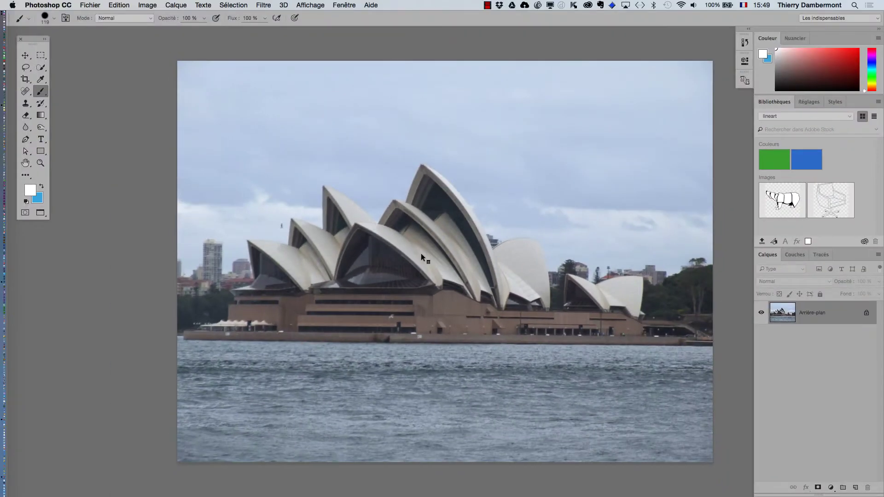
pyautogui.hotkey('ctrl', 'Tab')
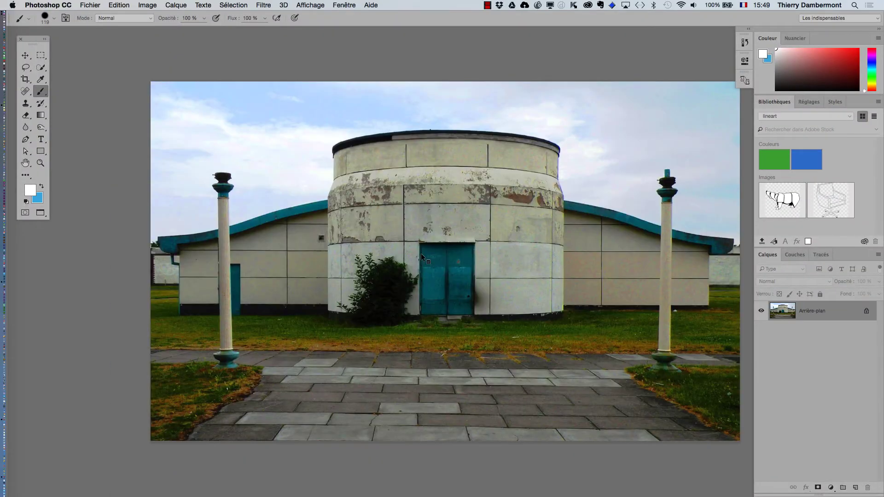
pyautogui.hotkey('ctrl', 'Tab')
pyautogui.hotkey('ctrl', 'Tab')
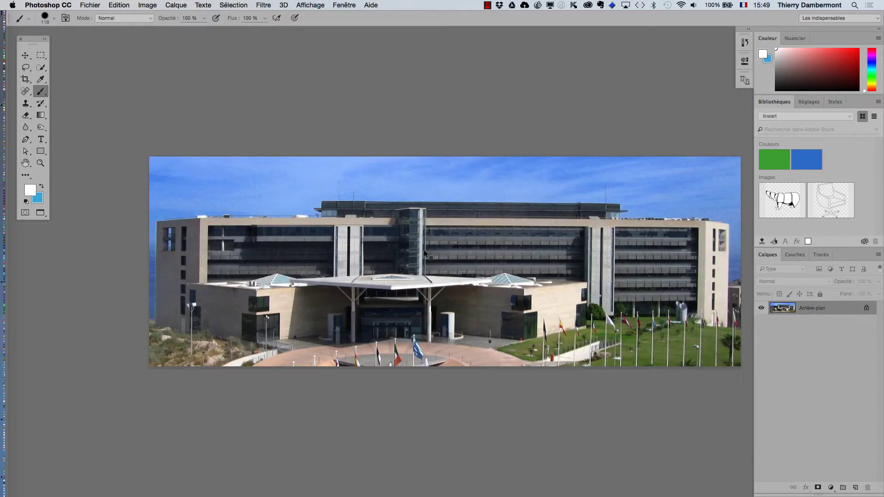
pyautogui.hotkey('ctrl', 'Tab')
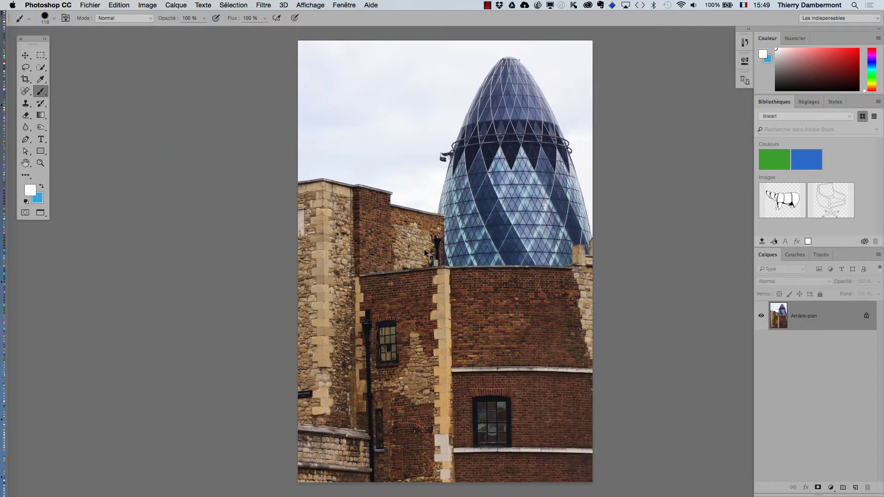
pyautogui.hotkey('ctrl', 'Tab')
pyautogui.hotkey('ctrl', 'Tab')
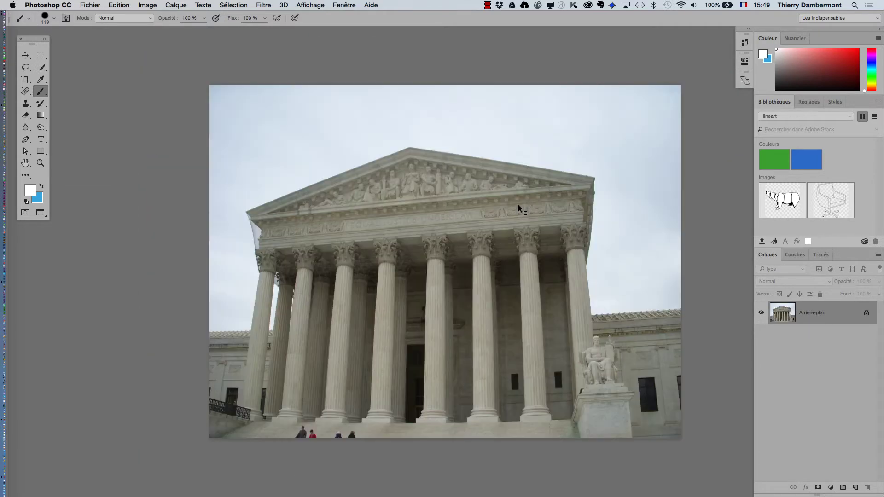
pyautogui.hotkey('ctrl', 'Tab')
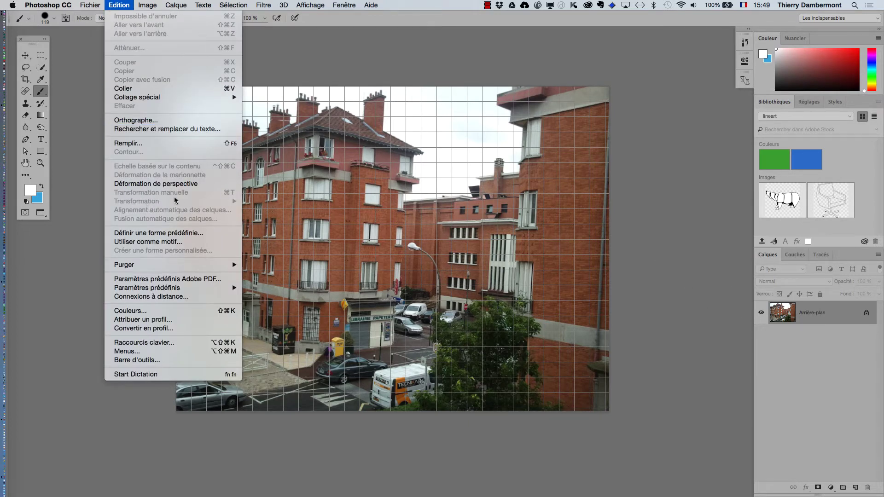
# - Convert the brick building photo's locked background into an editable layer with the default settings
pyautogui.click(848, 313)
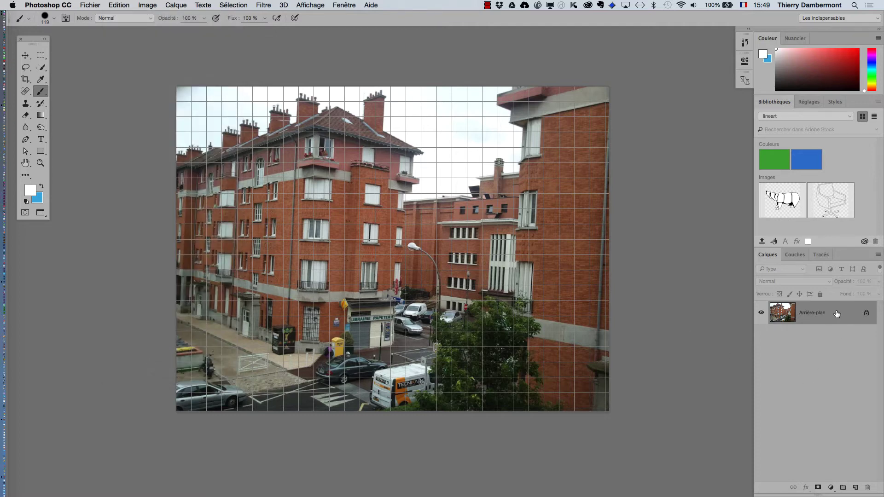
pyautogui.doubleClick(838, 314)
pyautogui.click(581, 153)
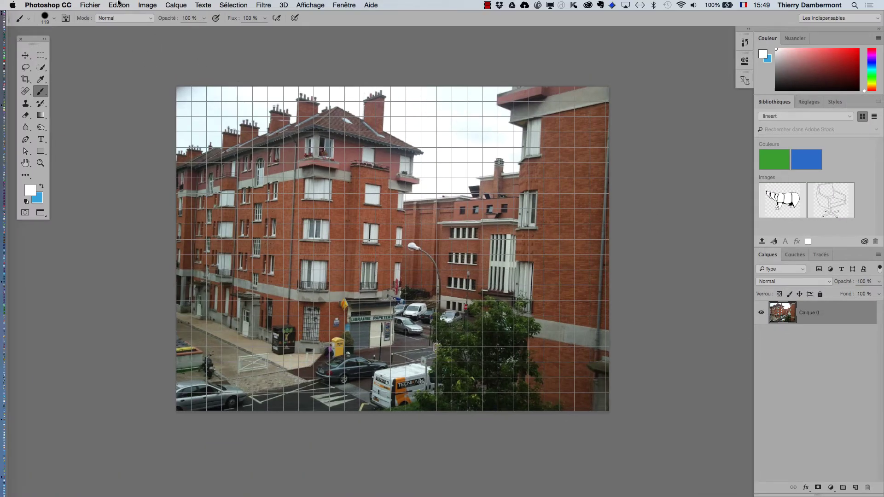
# - Start a free transform on the photo layer and distort its two upper corners and lower-right corner to straighten the buildings along the grid
pyautogui.click(119, 4)
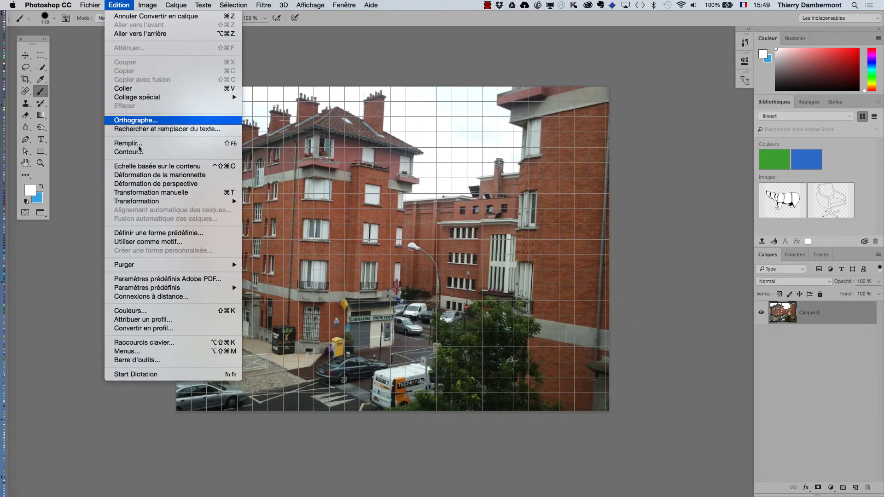
pyautogui.click(165, 195)
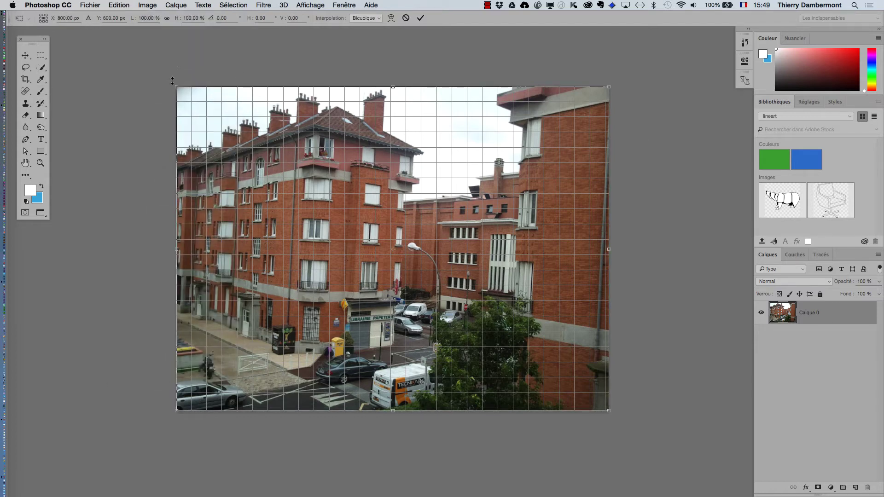
pyautogui.moveTo(176, 89)
pyautogui.mouseDown()
pyautogui.moveTo(125, 71)
pyautogui.moveTo(146, 69)
pyautogui.moveTo(161, 84)
pyautogui.mouseUp()
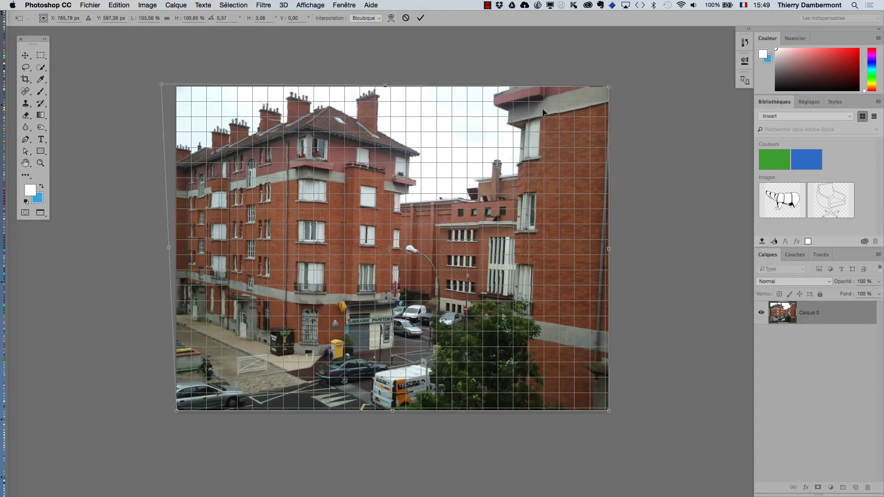
pyautogui.moveTo(607, 90); pyautogui.dragTo(590, 62)
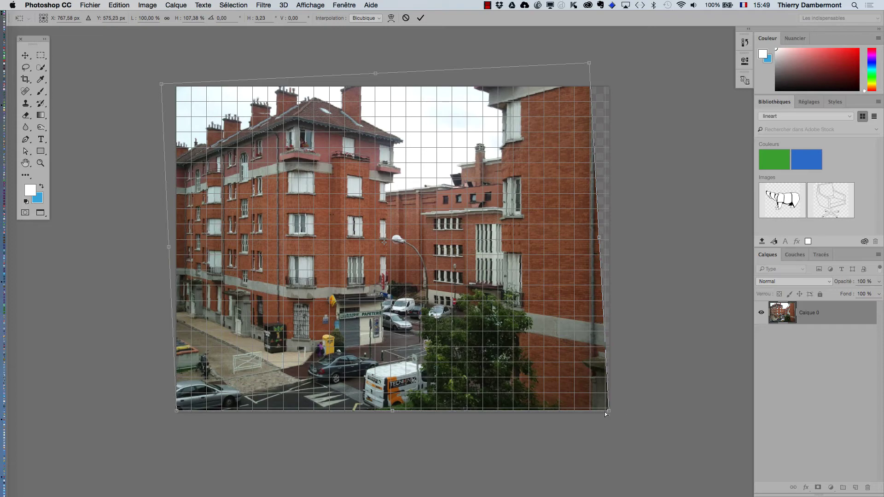
pyautogui.moveTo(606, 414); pyautogui.dragTo(640, 410)
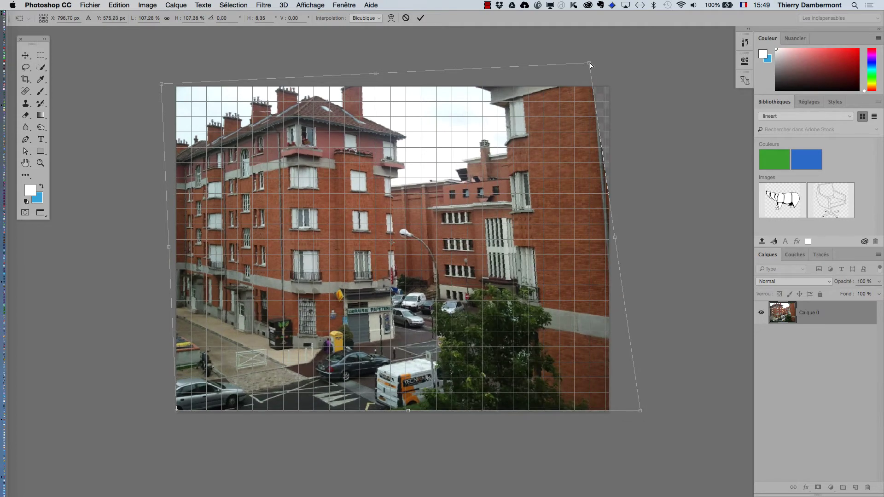
pyautogui.moveTo(590, 63); pyautogui.dragTo(612, 70)
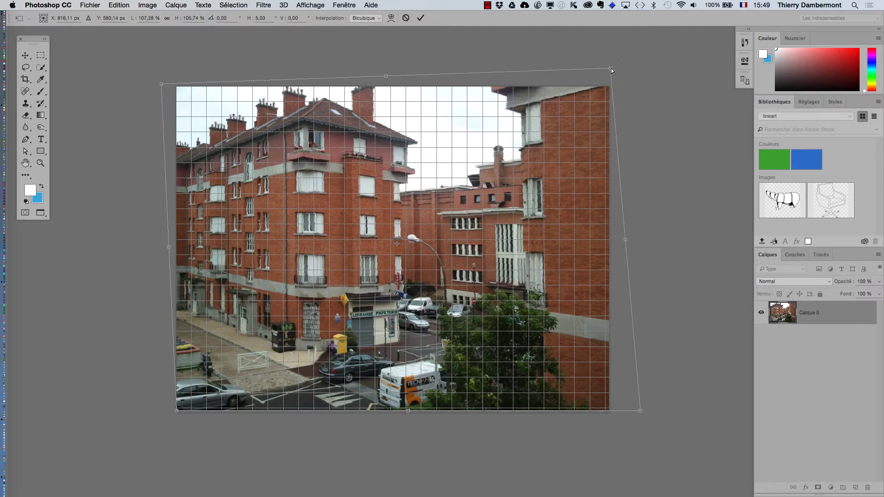
# - Refine the upper corners and the lower-left corner of the distortion against the grid, and apply the transformation
pyautogui.moveTo(162, 86); pyautogui.dragTo(173, 82)
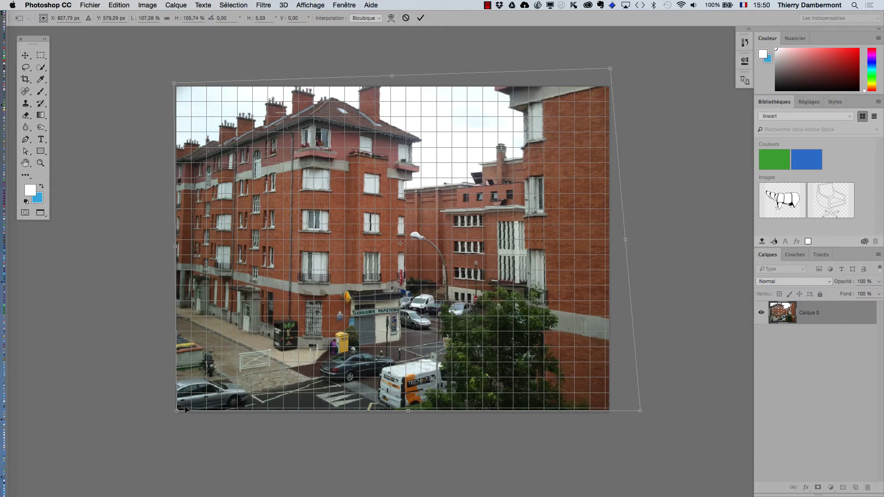
pyautogui.moveTo(178, 412); pyautogui.dragTo(170, 417)
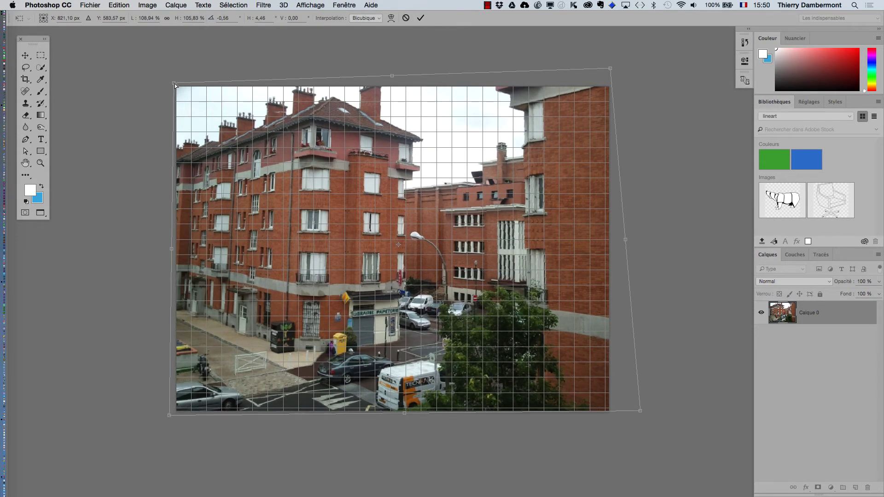
pyautogui.moveTo(175, 85); pyautogui.dragTo(158, 82)
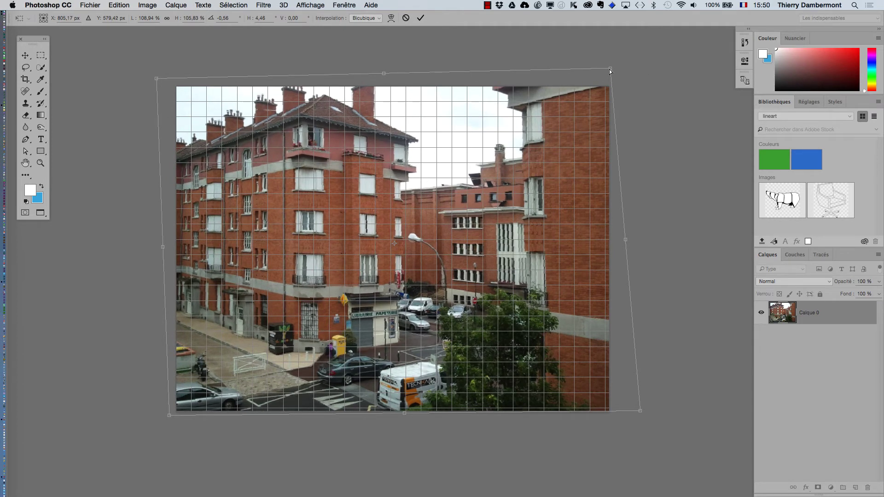
pyautogui.moveTo(611, 70); pyautogui.dragTo(613, 71)
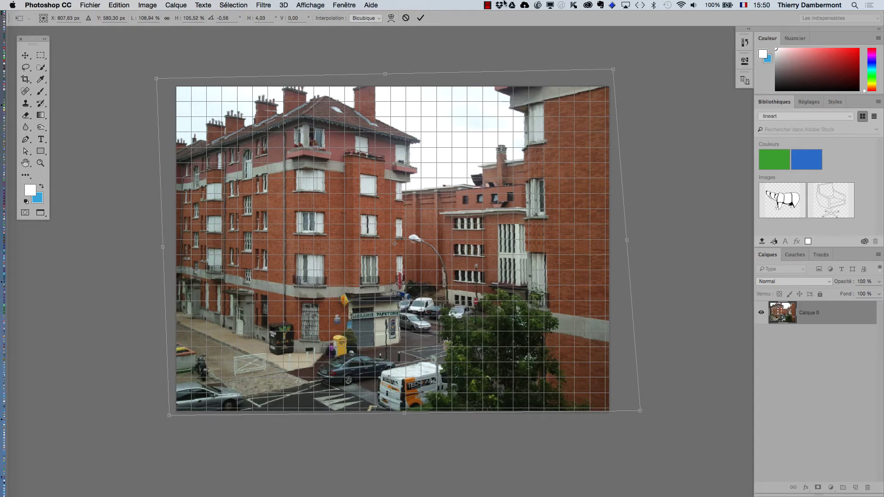
pyautogui.click(421, 17)
# - Hide the grid and other extras over the brick building photo
pyautogui.press('b')
pyautogui.click(324, 6)
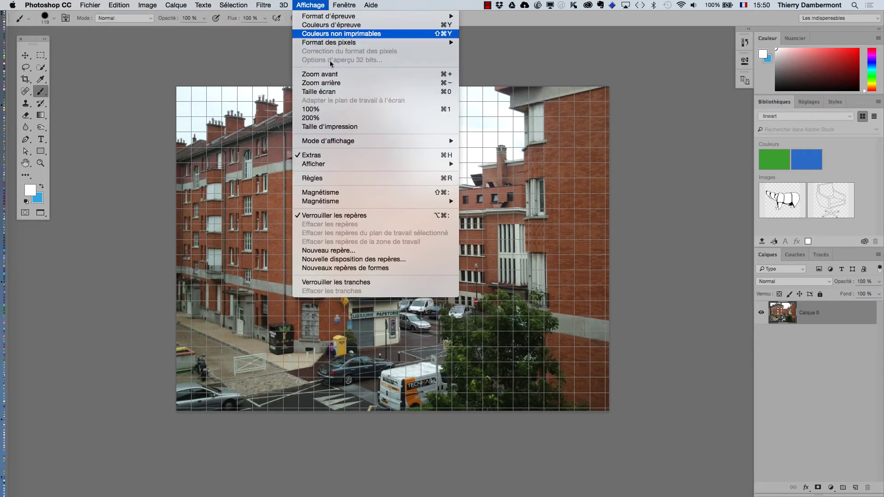
pyautogui.click(332, 155)
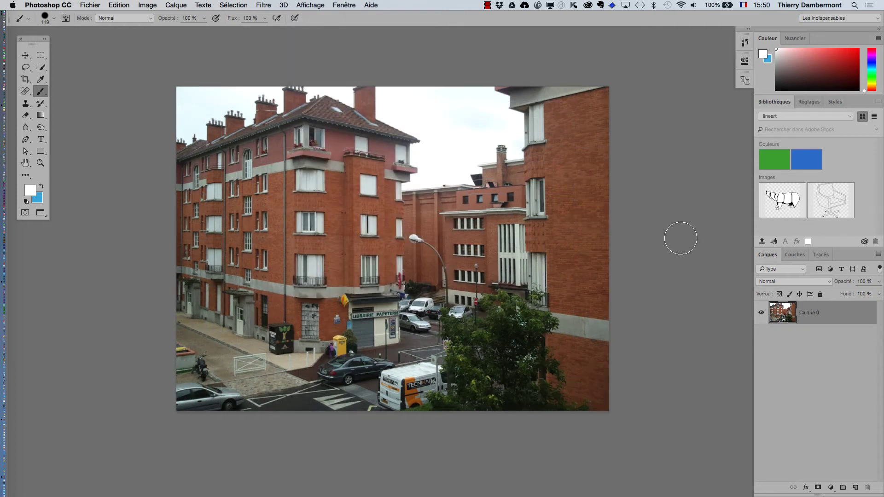
# - Compare the brick building photo before and after the distortion by undoing and redoing the transformation
pyautogui.keyDown('alt'); pyautogui.keyDown('super'); pyautogui.click(328, 272); pyautogui.keyUp('super'); pyautogui.keyUp('alt')
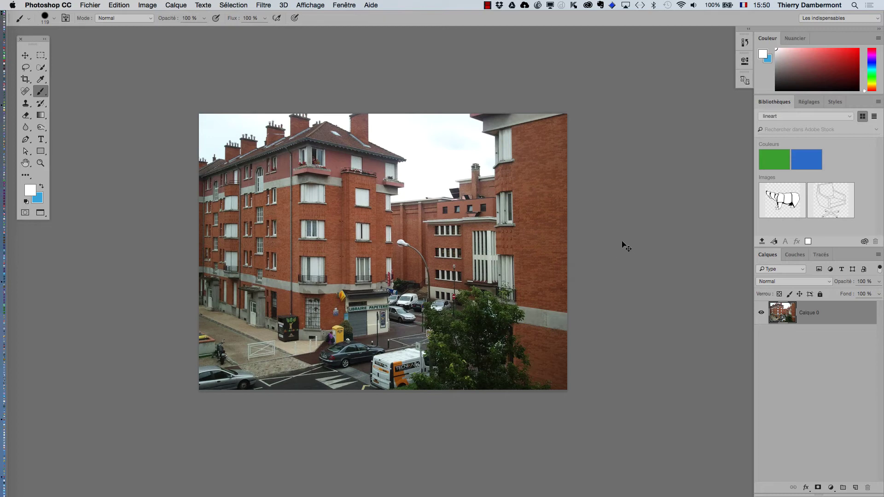
pyautogui.press('super+z')
pyautogui.press('super+z')
pyautogui.press('super+z')
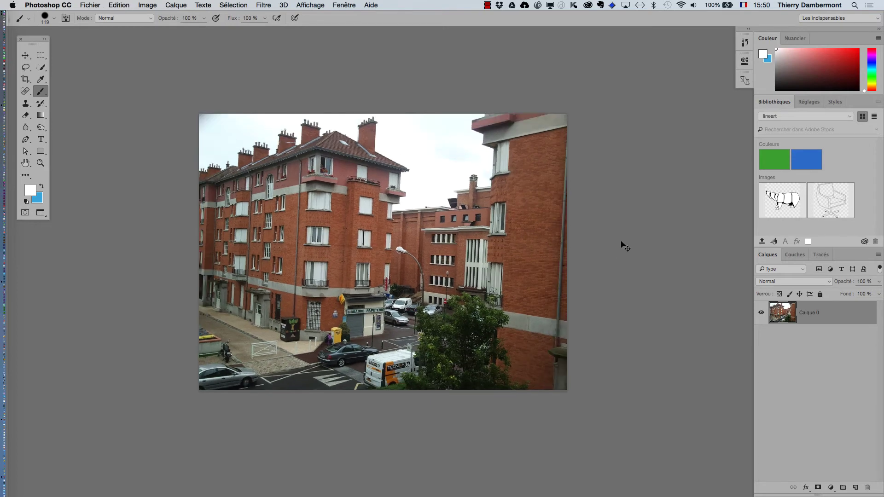
pyautogui.press('super+z')
pyautogui.press('super+z')
pyautogui.press('super+z')
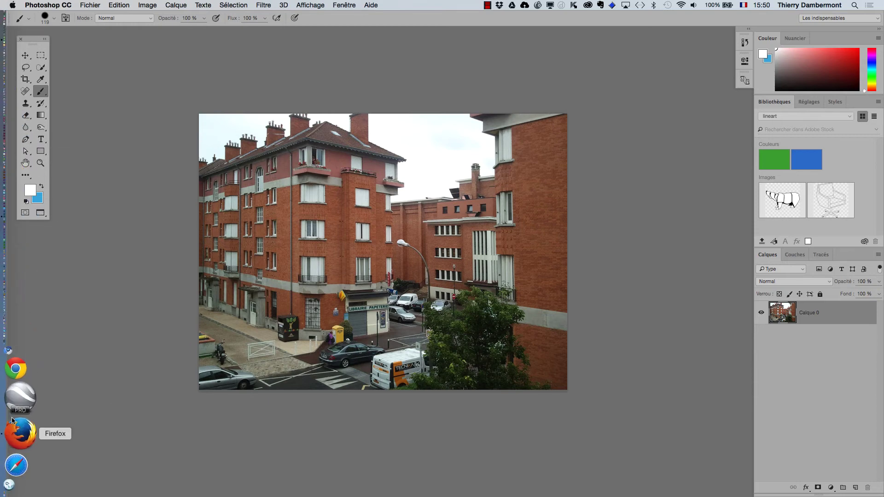
# - Switch to Firefox, search Google in a new window for "objectif à décentrement", and look through the image results
pyautogui.click(17, 431)
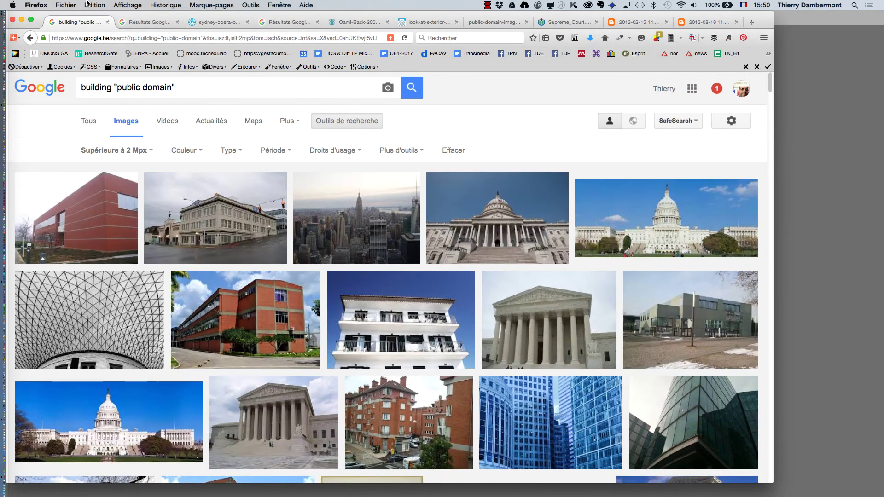
pyautogui.click(66, 5)
pyautogui.click(79, 25)
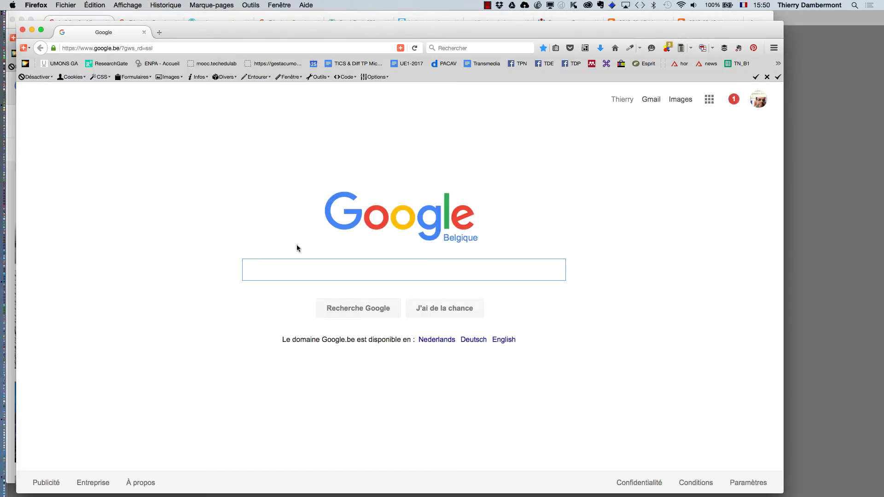
pyautogui.write('objecti')
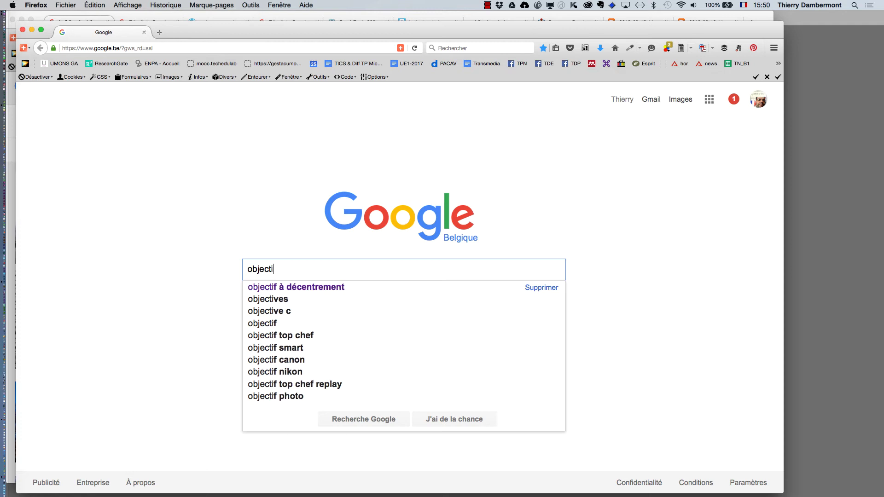
pyautogui.write('f à décentrement')
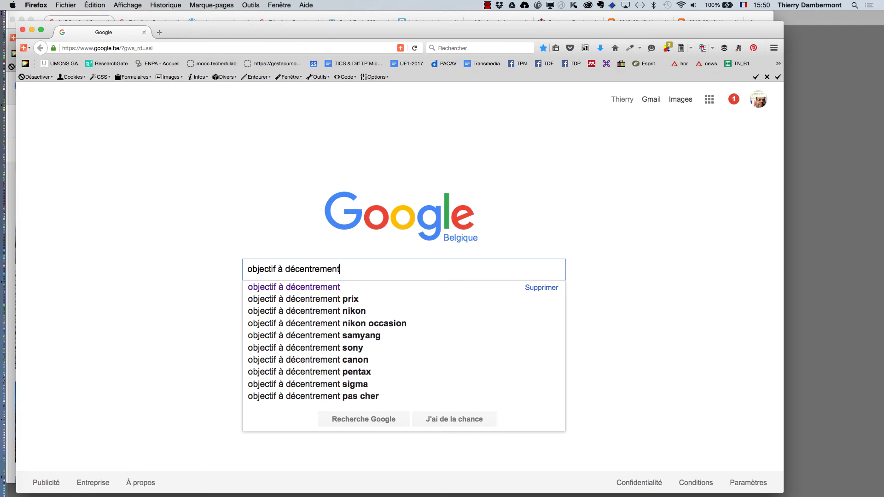
pyautogui.press('Return')
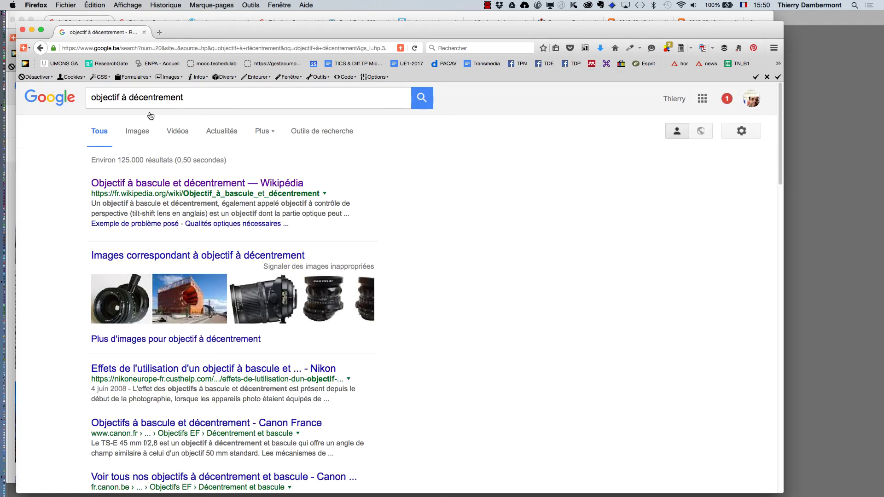
pyautogui.click(137, 131)
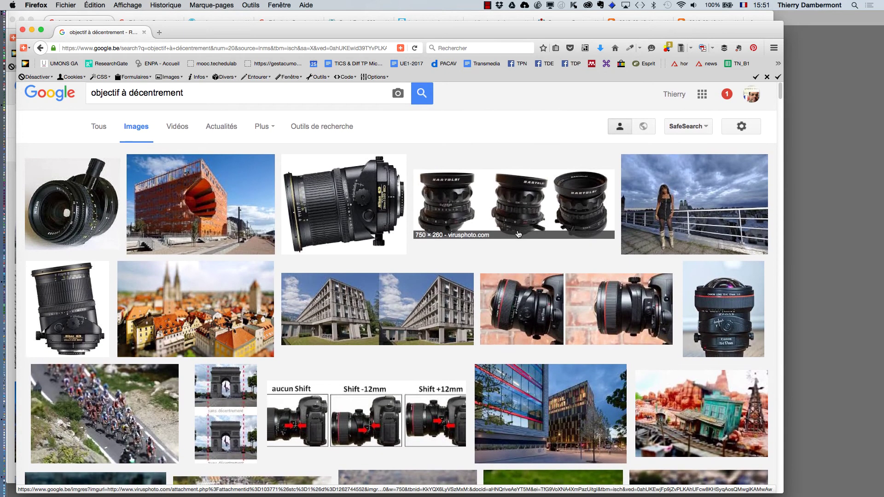
pyautogui.scroll(-2, 518, 232)
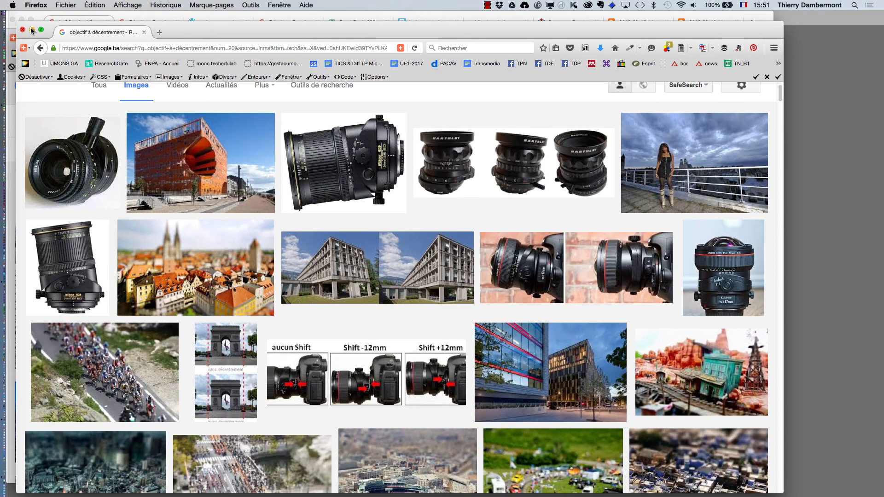
# - Minimize both Firefox windows and switch back to Photoshop
pyautogui.click(32, 30)
pyautogui.press('super+Tab')
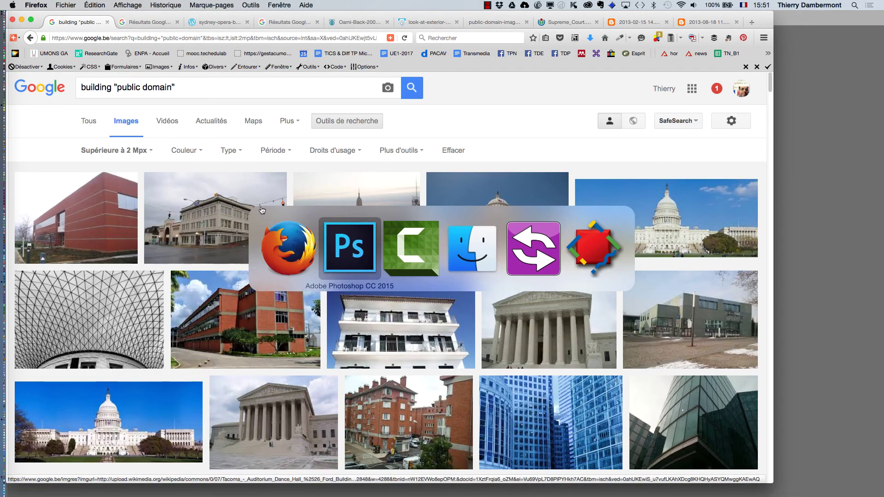
pyautogui.press('super+Tab')
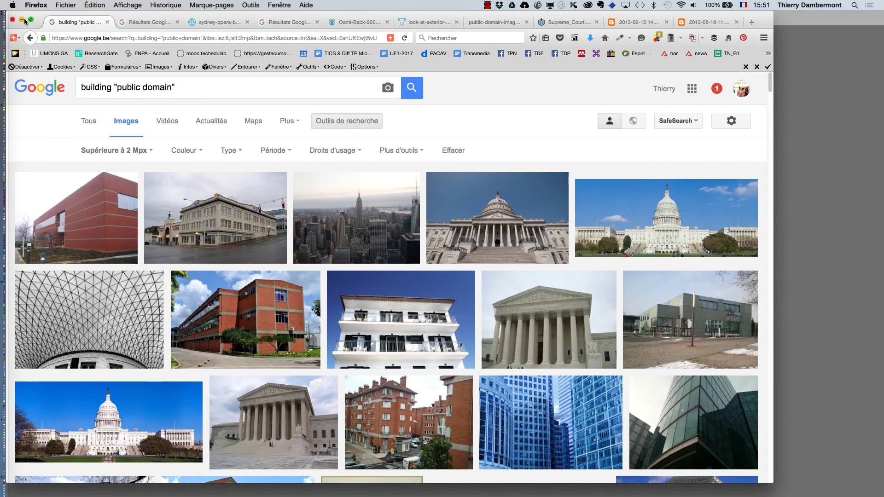
pyautogui.click(23, 18)
pyautogui.press('super+Tab')
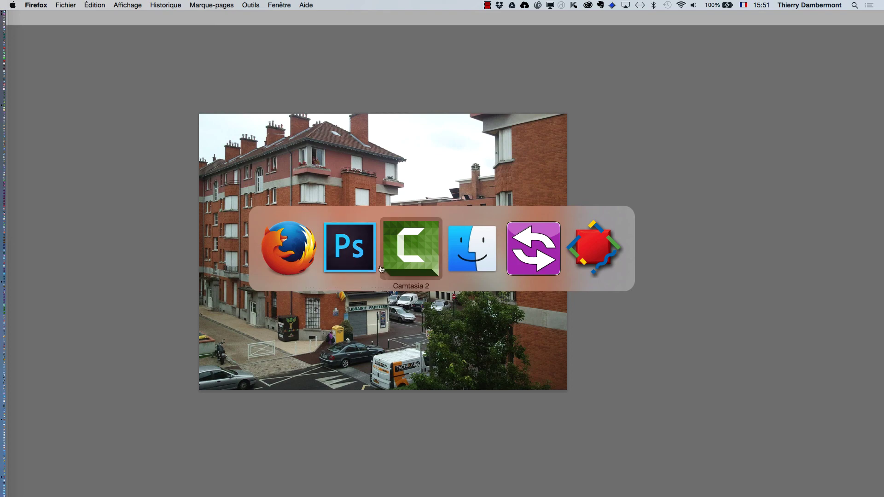